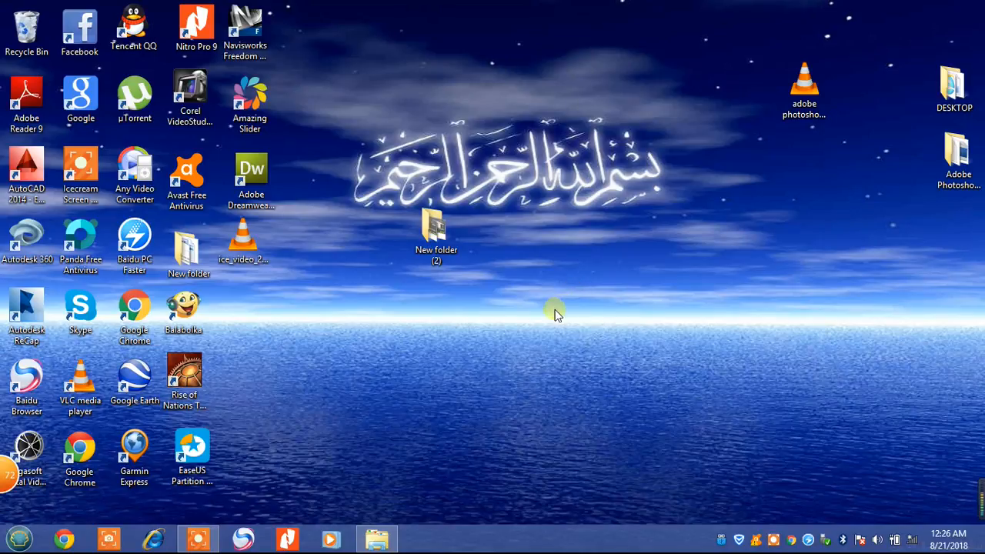
Move the floating memory widget up the desktop so the Bigasoft Total Video Converter 5 shortcut is uncovered.
mouse_move(26, 474)
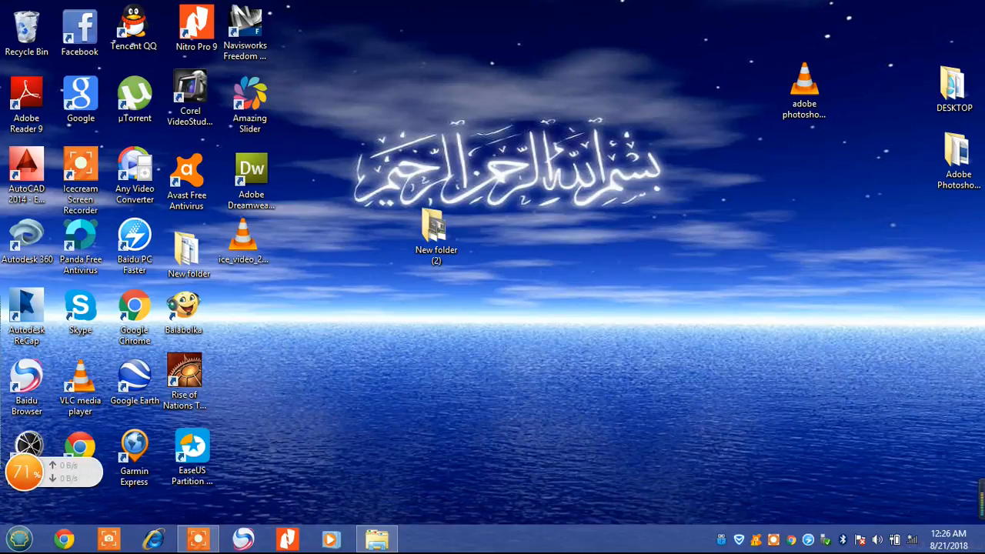
left_click_drag(26, 475, 26, 84)
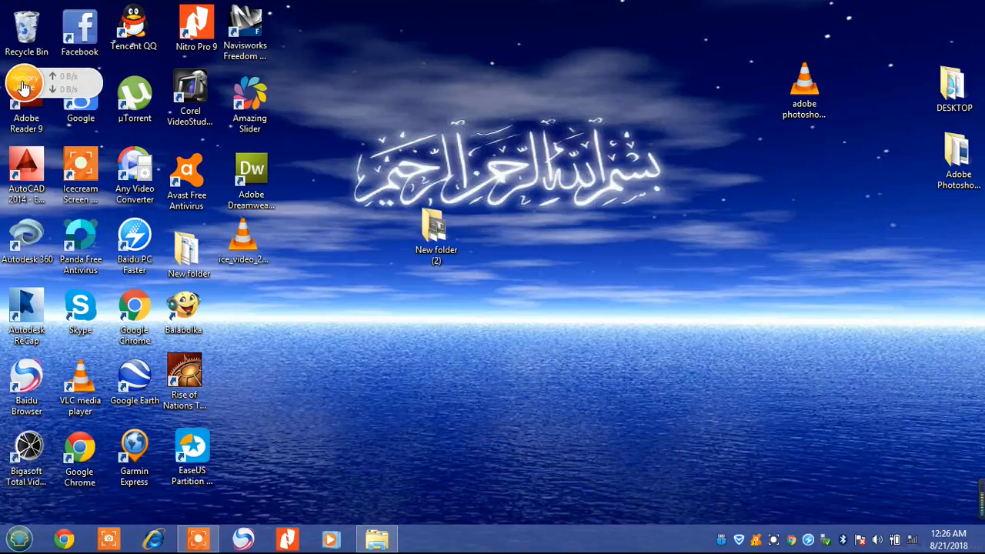
left_click(28, 458)
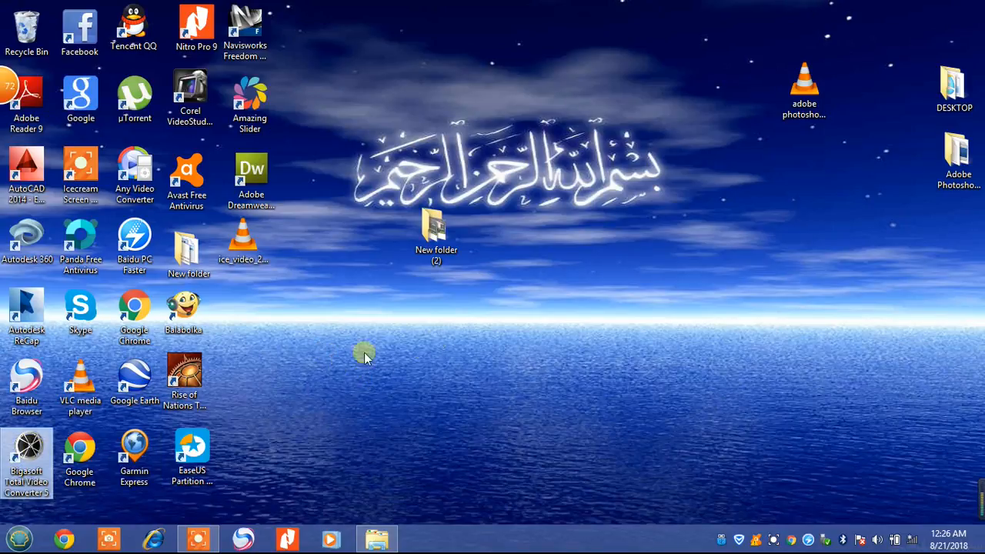
left_click(565, 193)
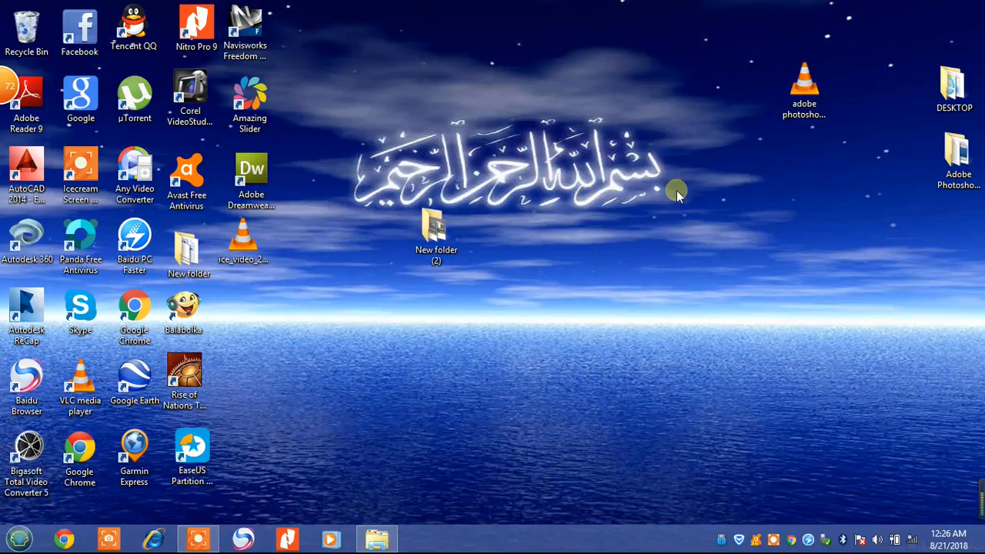
Examine the file type and size in the properties of the desktop video adobe photoshop installation .webm, and close them.
left_click_drag(804, 84, 768, 150)
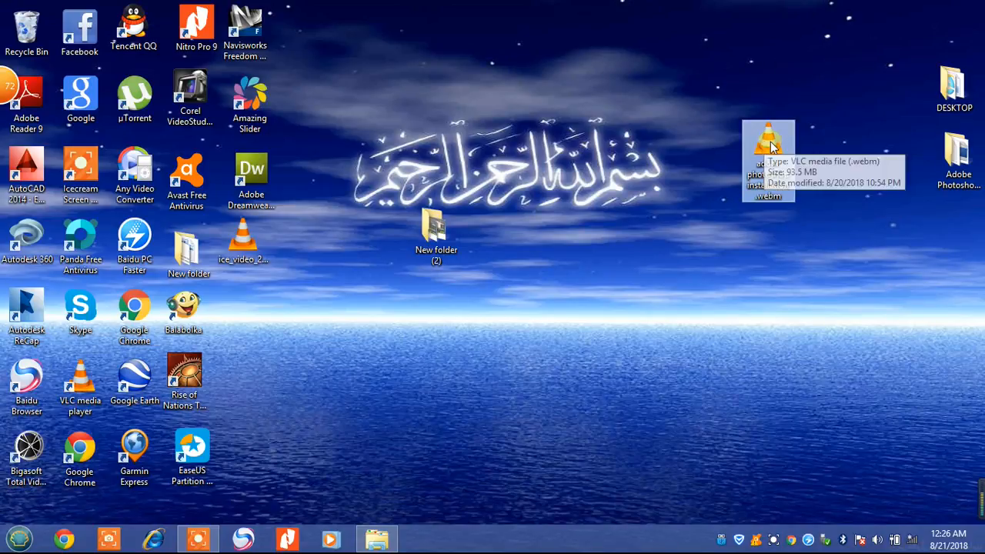
right_click(768, 142)
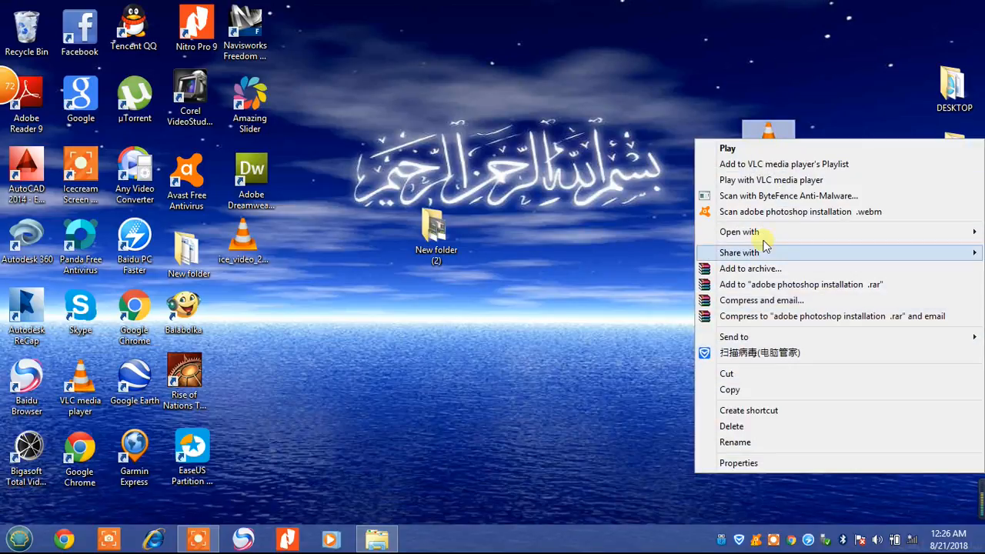
left_click(776, 463)
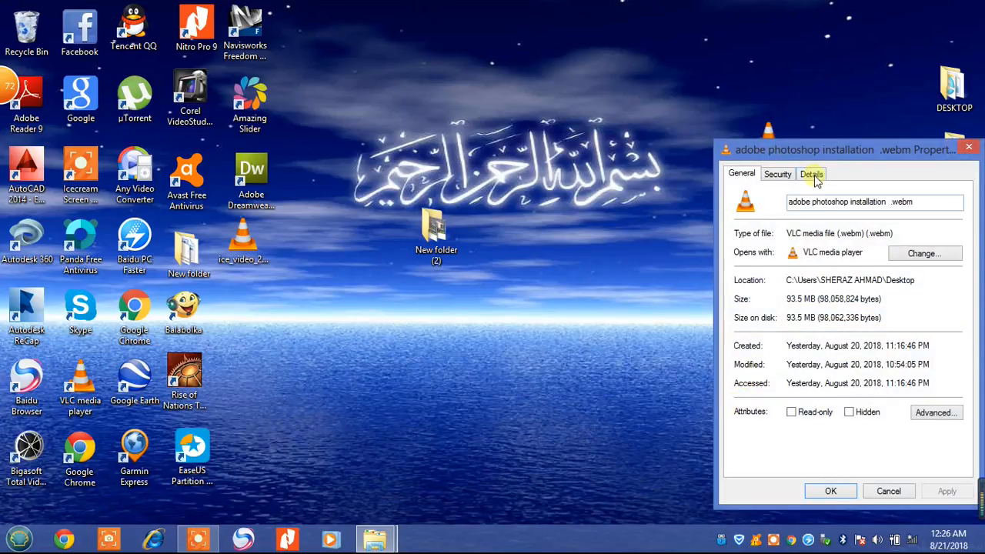
left_click_drag(865, 154, 654, 46)
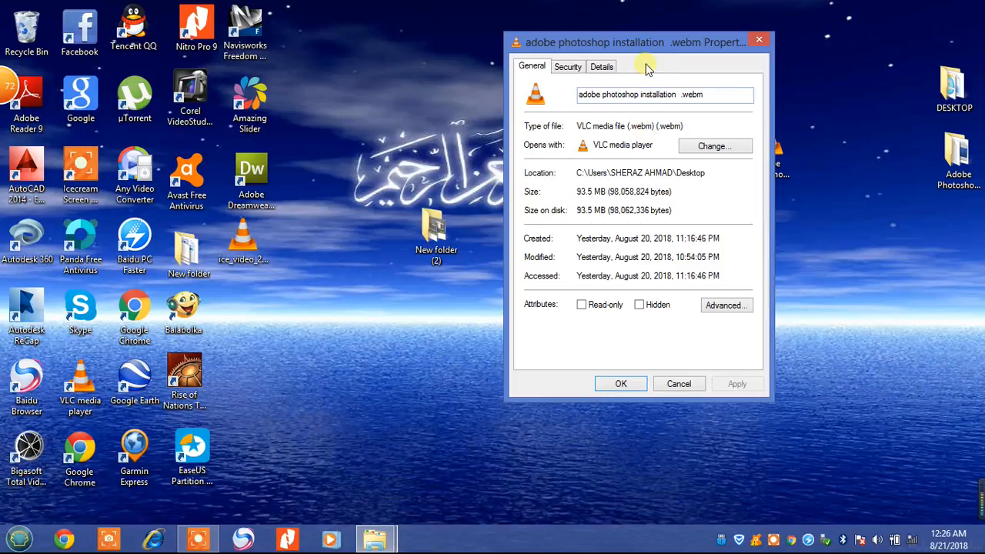
left_click_drag(645, 44, 695, 32)
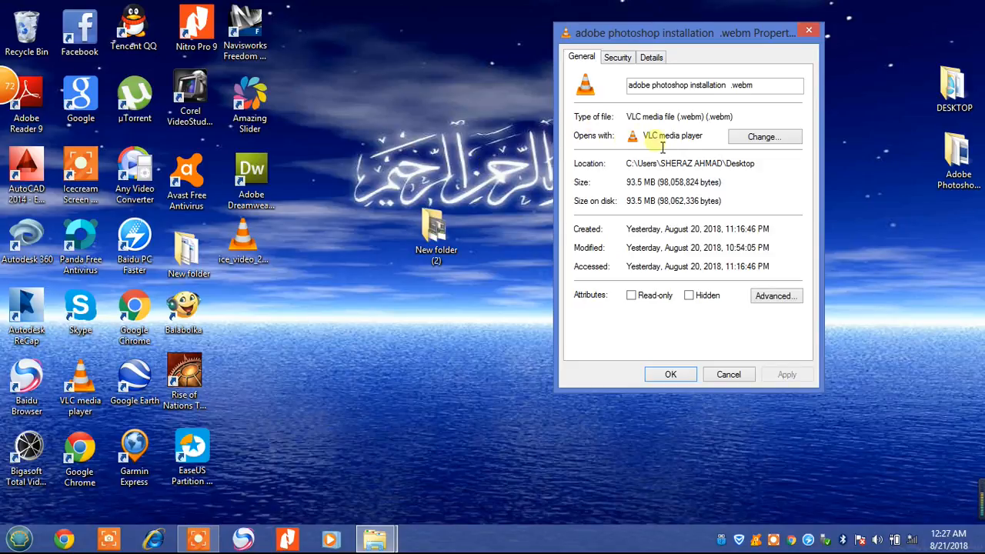
mouse_move(979, 57)
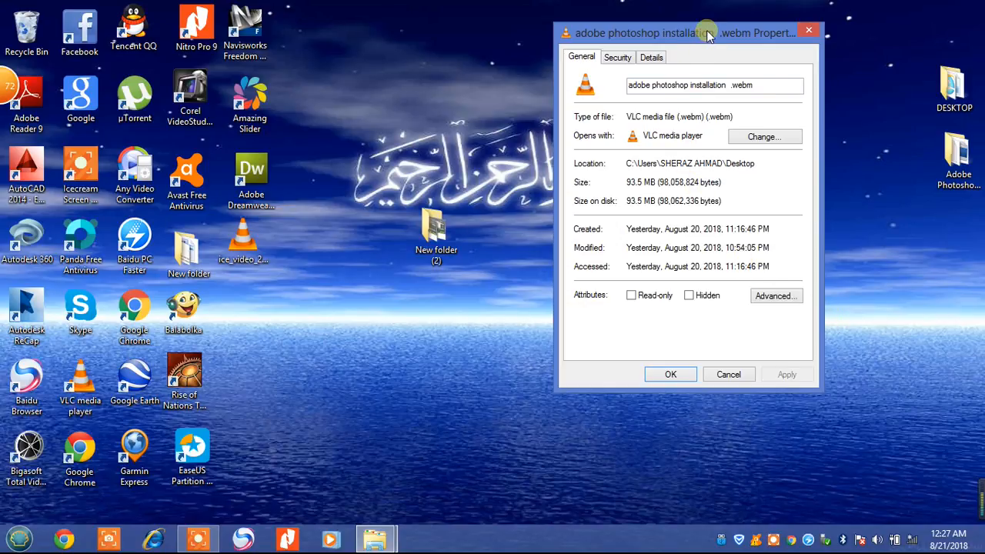
left_click_drag(706, 36, 679, 35)
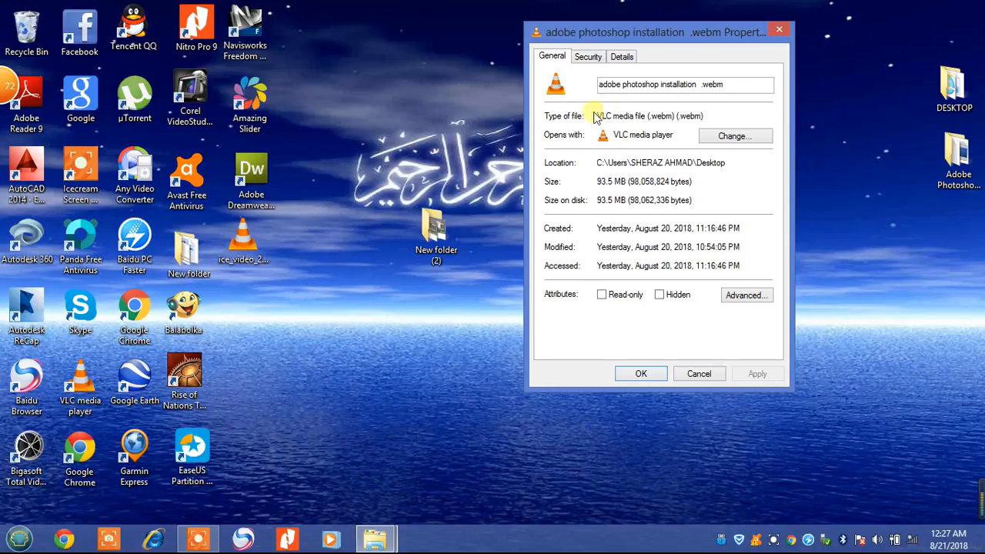
left_click_drag(691, 34, 718, 35)
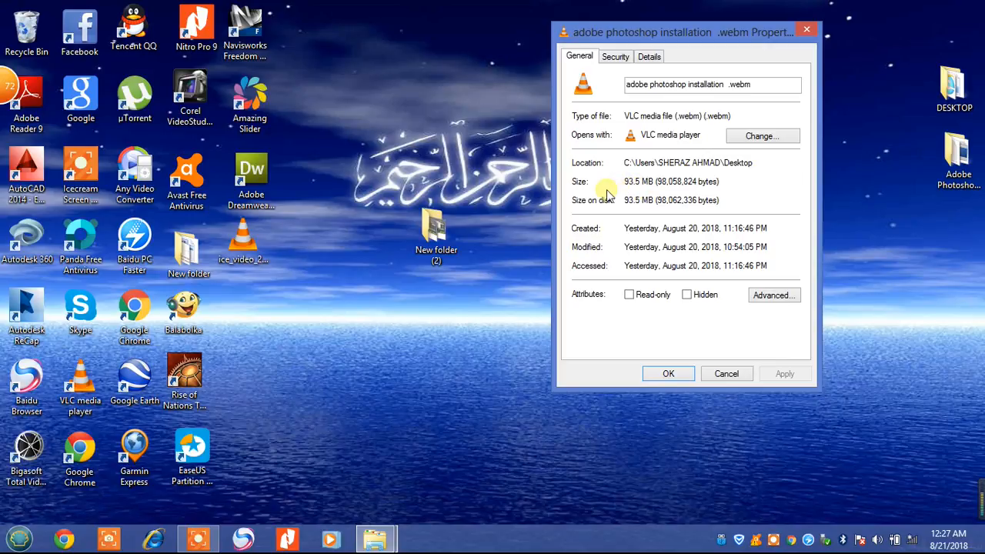
left_click_drag(722, 37, 783, 37)
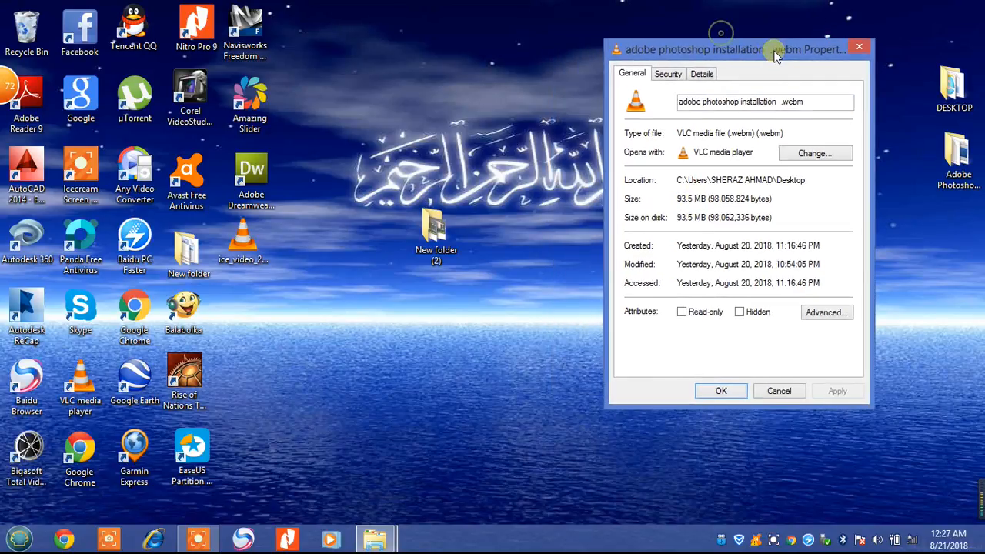
left_click(863, 32)
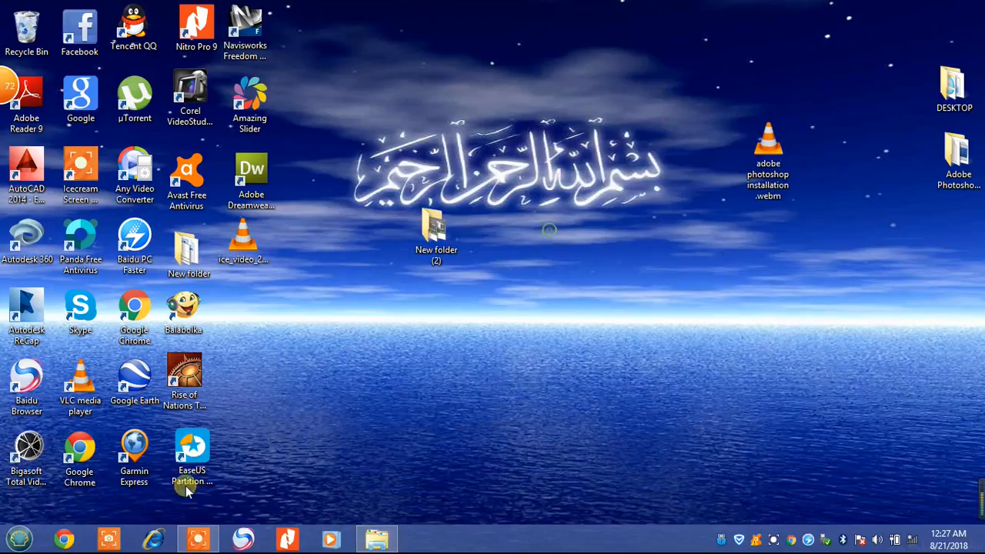
Launch Bigasoft Total Video Converter 5 and choose the web video profile YouTube H.264 HD Video(*.mp4) as output format.
left_click(24, 450)
double_click(24, 450)
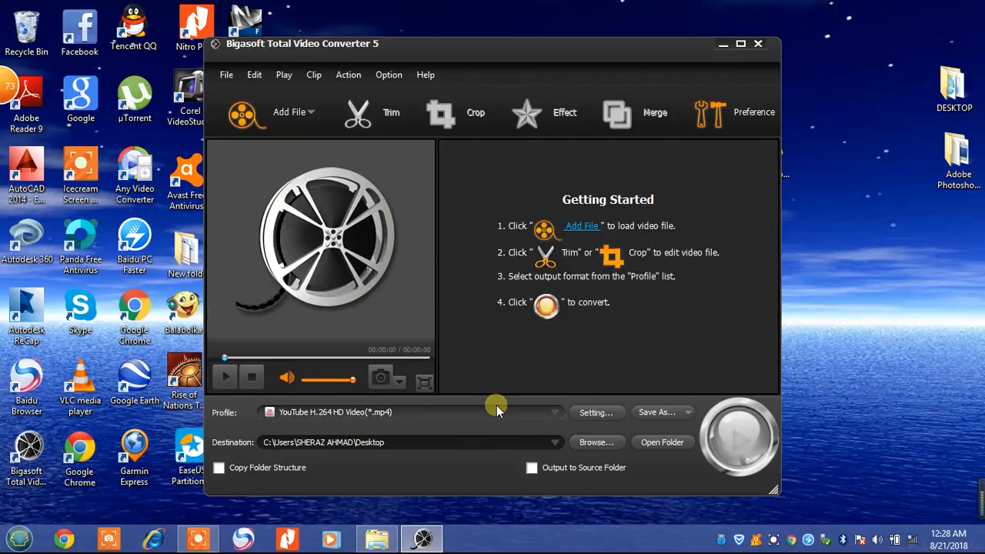
left_click(555, 412)
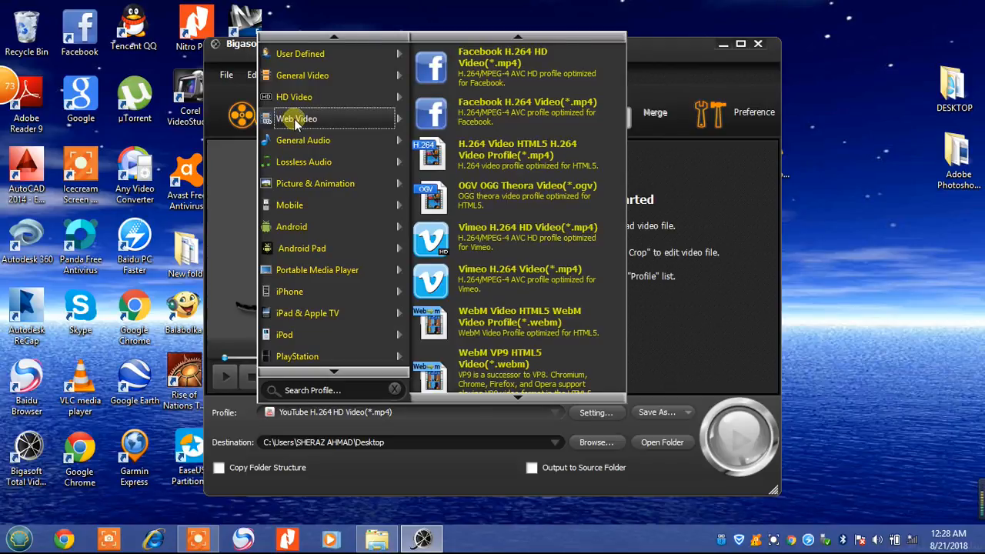
scroll(519, 135, "down", 3)
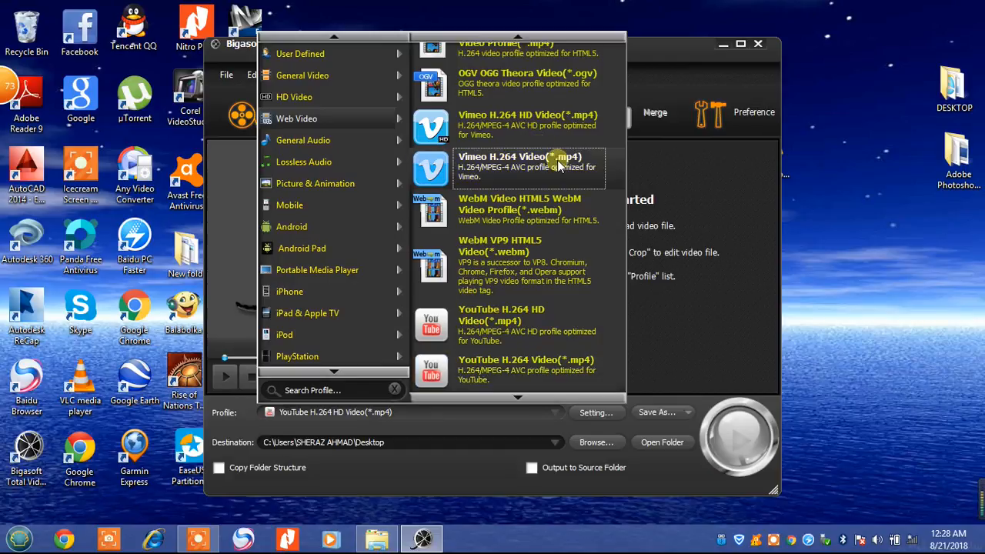
left_click(508, 320)
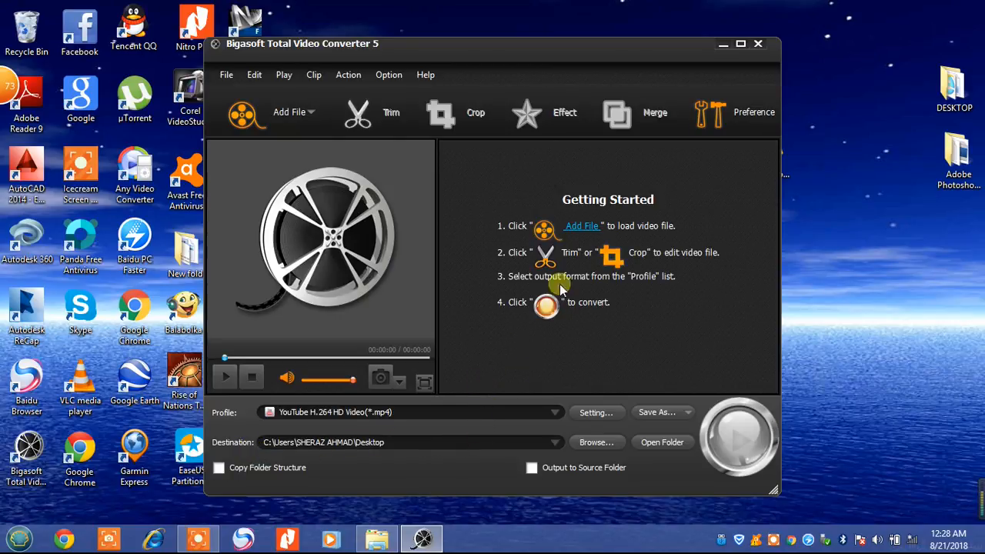
Load the video adobe photoshop installation .webm from the desktop into the converter.
left_click(582, 228)
left_click(261, 137)
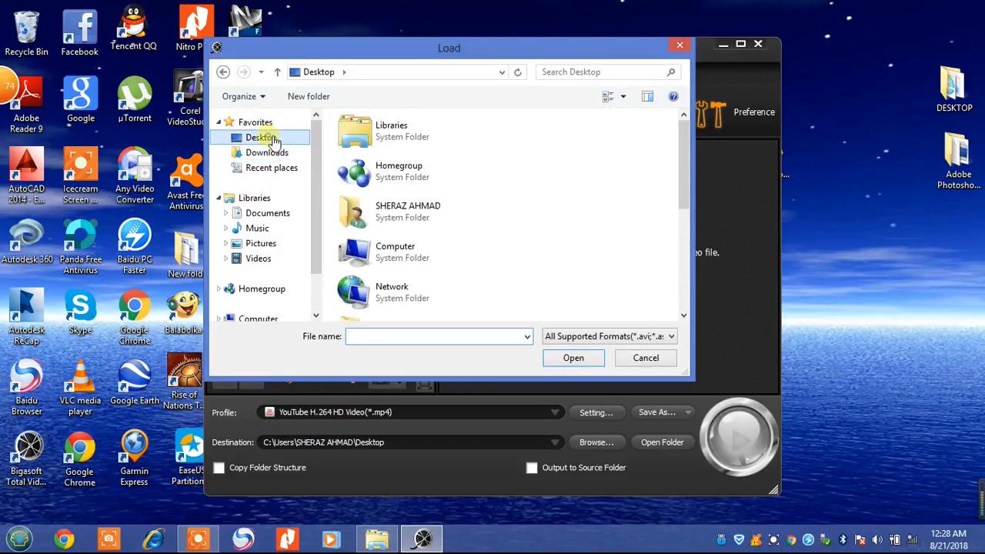
left_click_drag(678, 157, 684, 269)
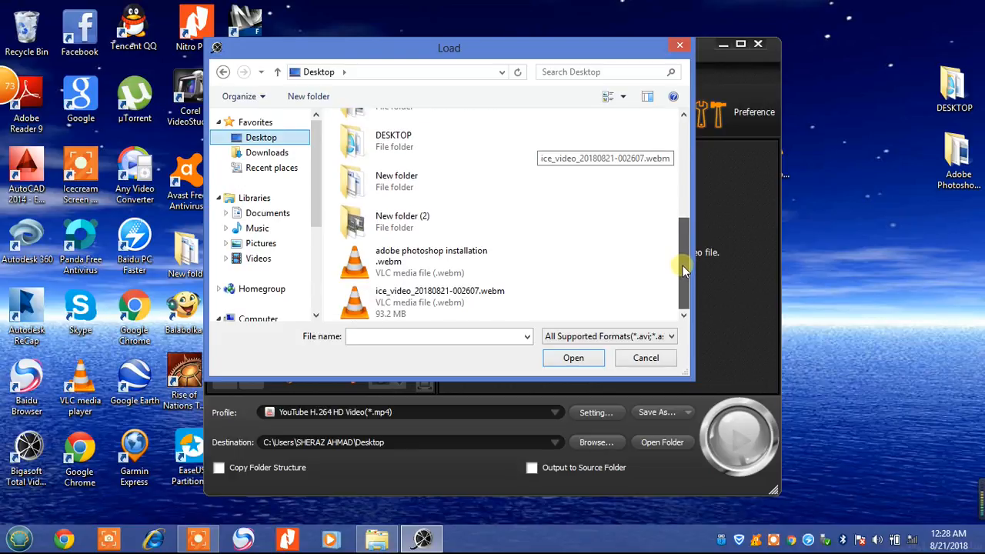
left_click(404, 259)
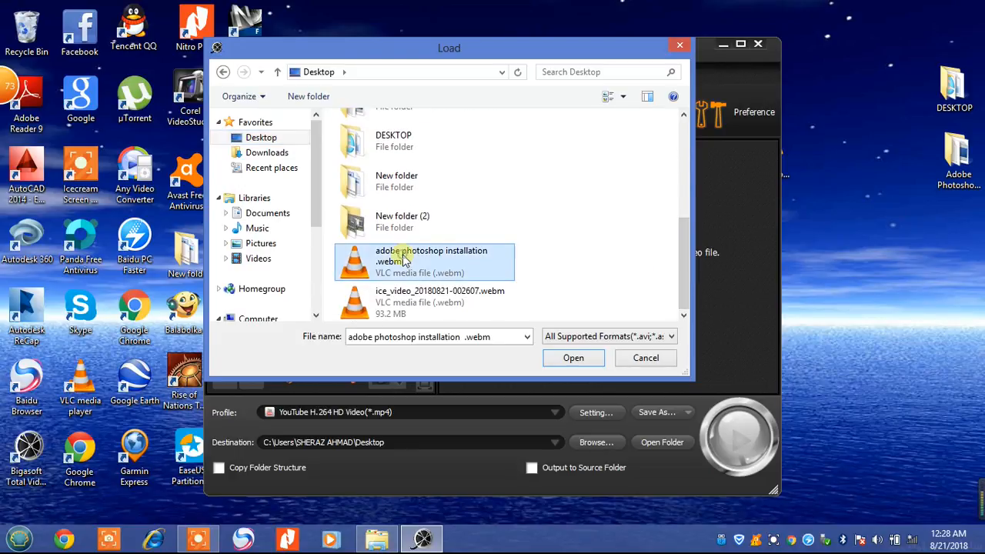
left_click(574, 358)
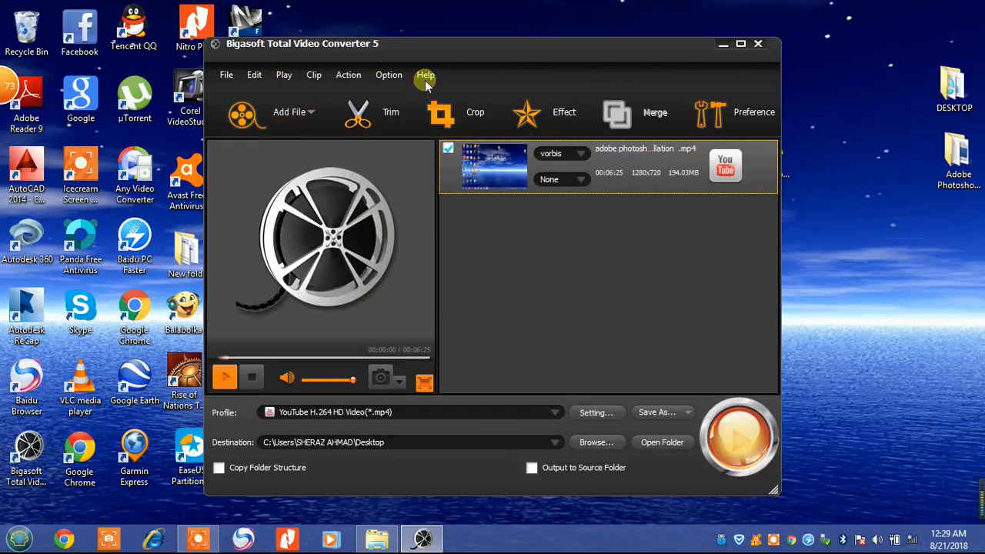
Open the loaded clip for trimming and set its start time to 0:00:44 and end time to 0:05:11.
left_click(354, 116)
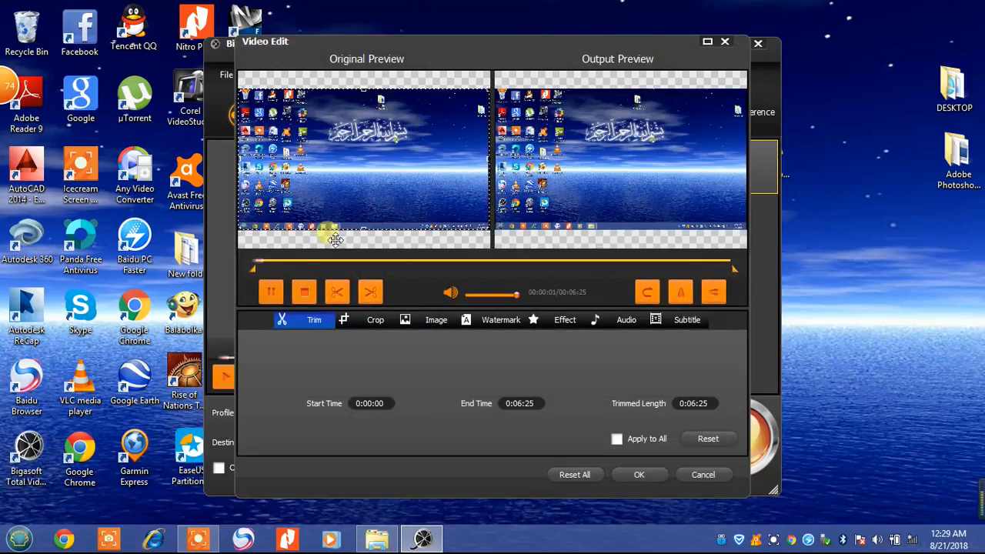
left_click(271, 292)
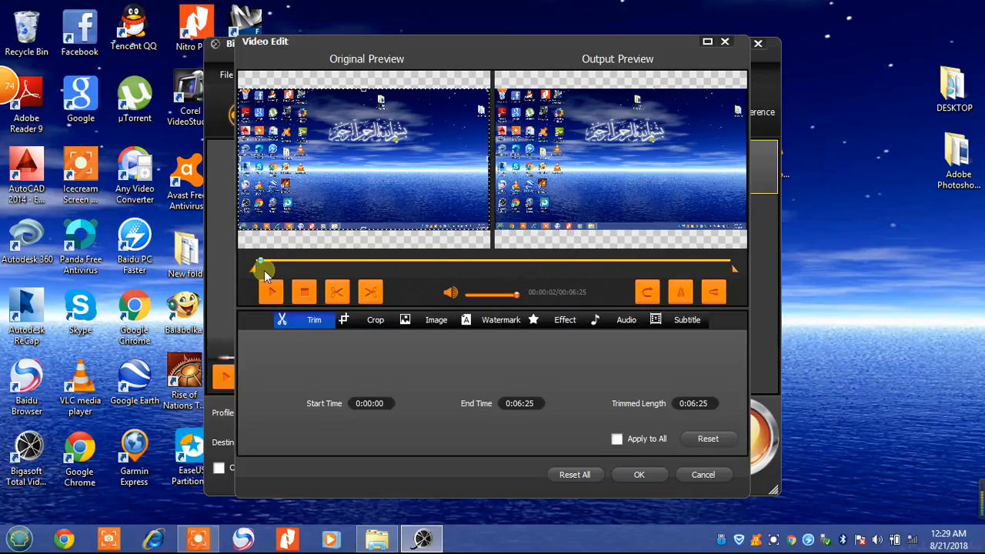
left_click_drag(262, 266, 278, 266)
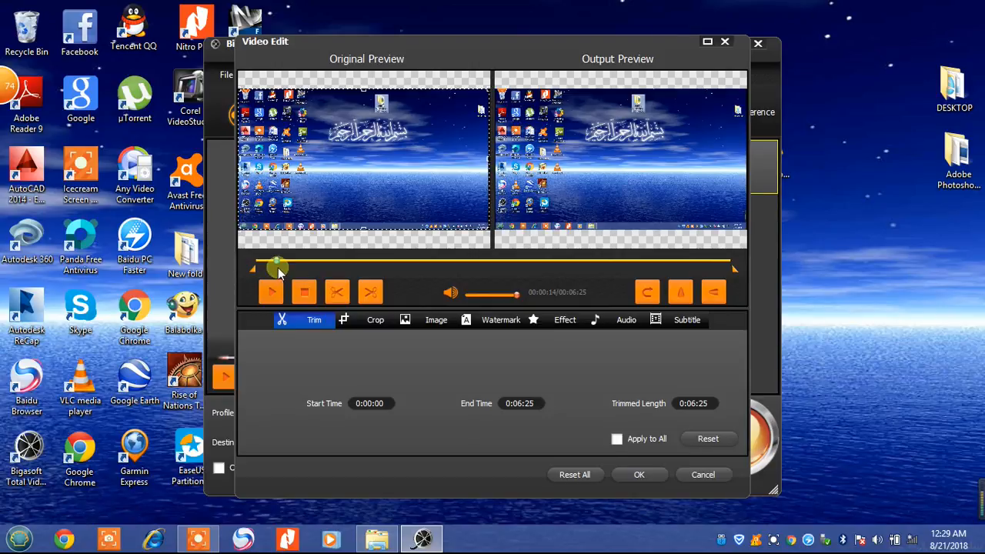
left_click_drag(275, 262, 261, 263)
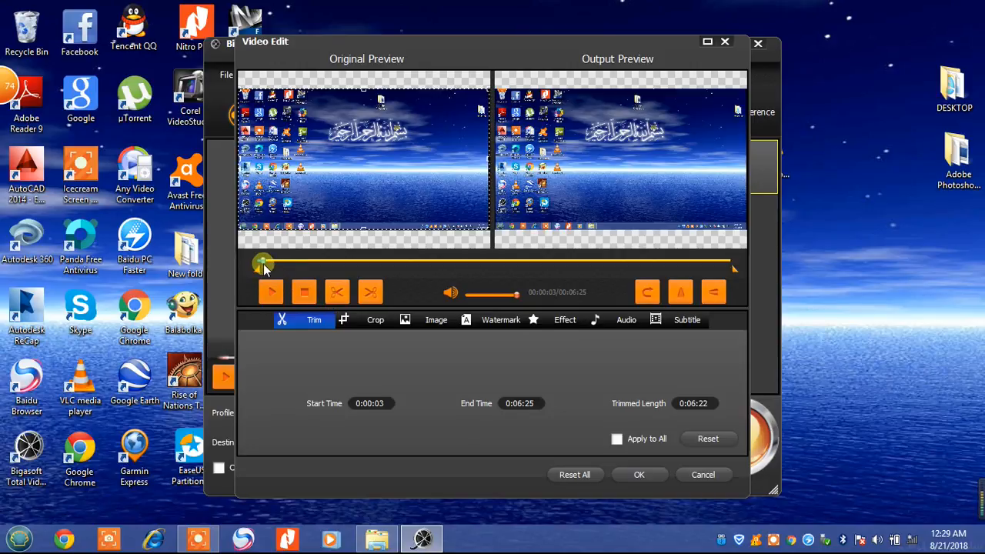
left_click_drag(262, 264, 311, 266)
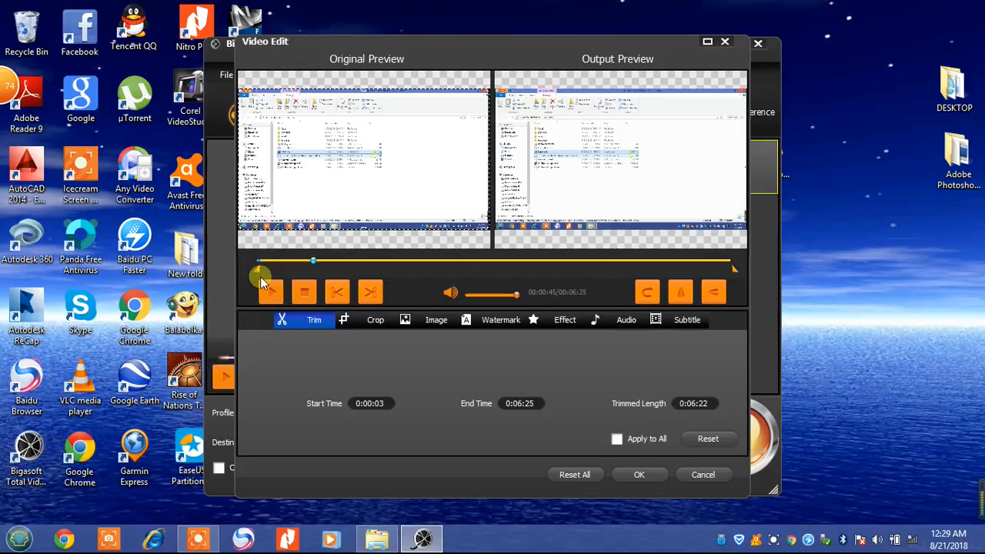
left_click_drag(258, 268, 308, 270)
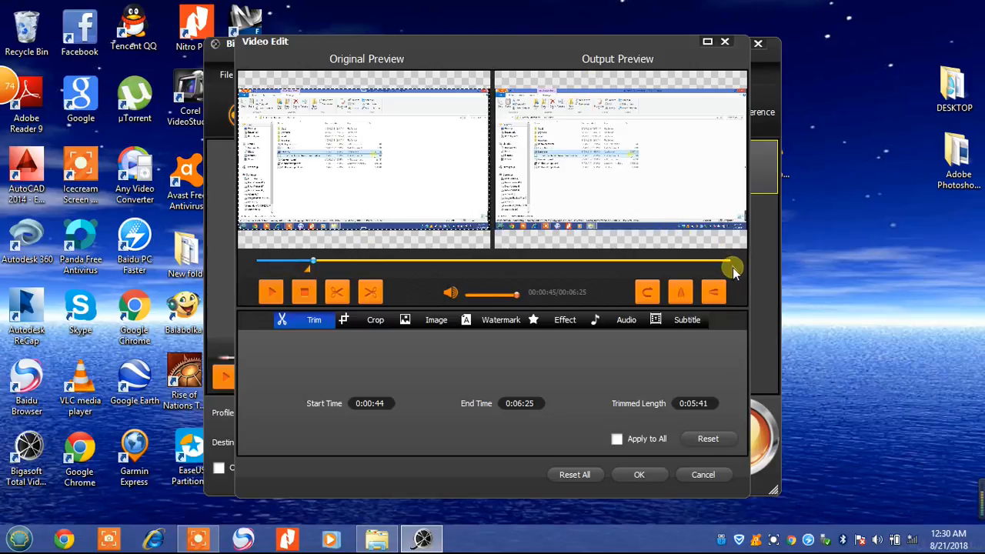
left_click_drag(733, 269, 644, 272)
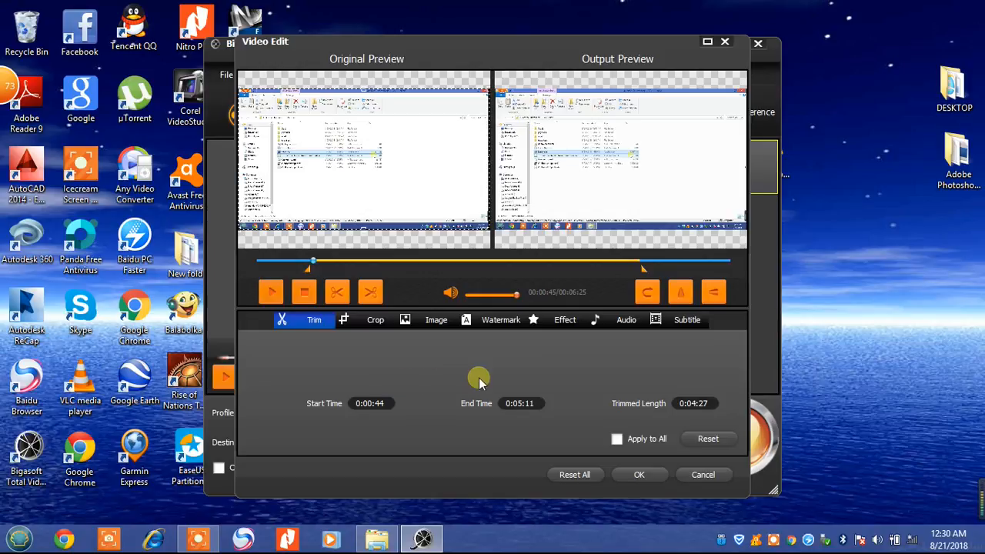
Widen the trim range to a start time of 0:00:00 and an end time of 0:06:23.
left_click_drag(308, 276, 249, 273)
left_click_drag(639, 268, 732, 269)
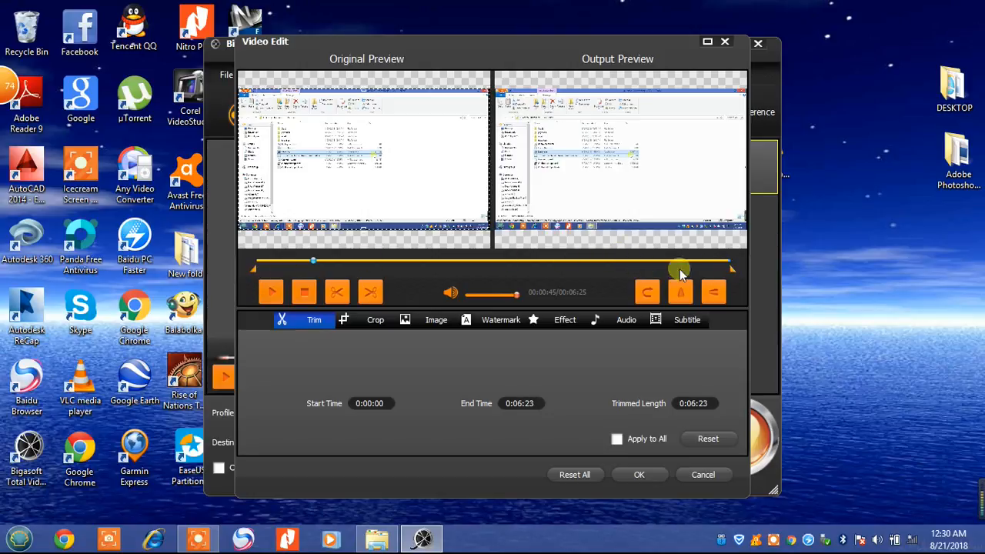
Try cropping the frame to a smaller area with left 191 and top 85, and expand it back to left 0, top 7, right 0, bottom 19.
left_click(372, 322)
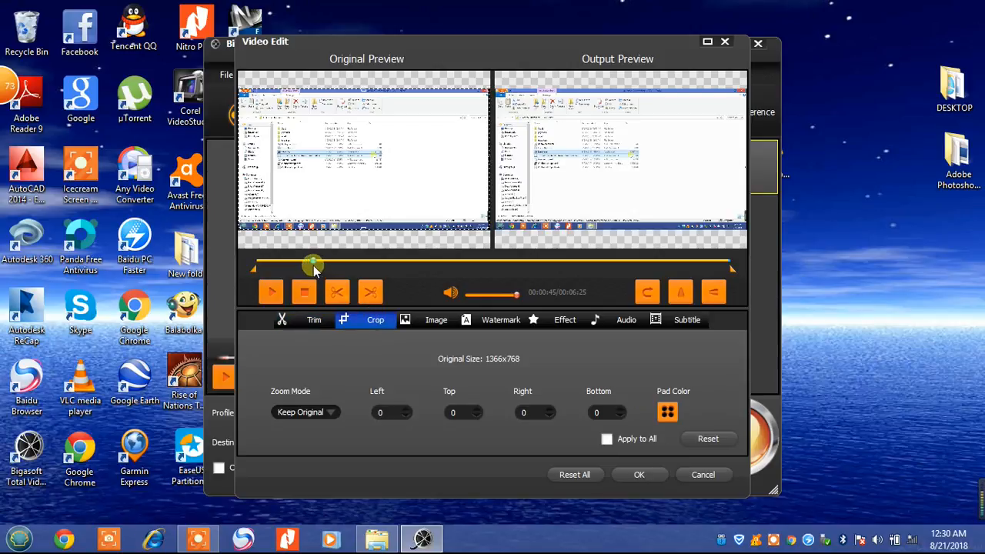
left_click_drag(313, 264, 282, 268)
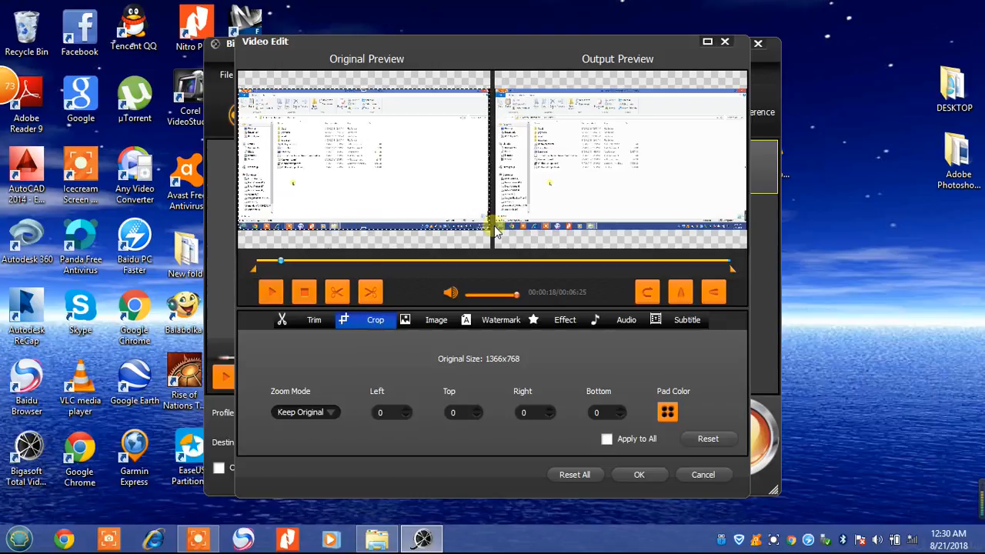
left_click_drag(490, 231, 393, 191)
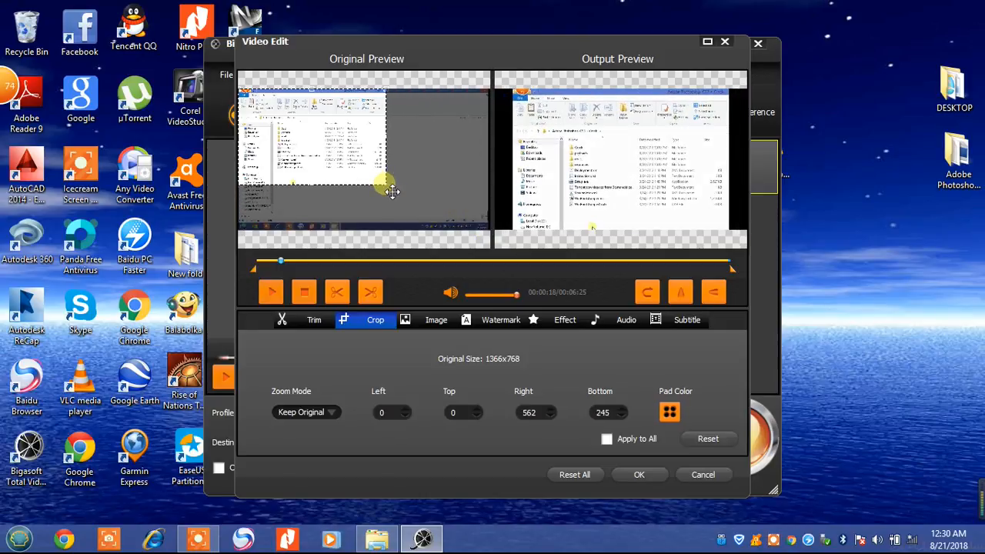
left_click_drag(323, 147, 365, 170)
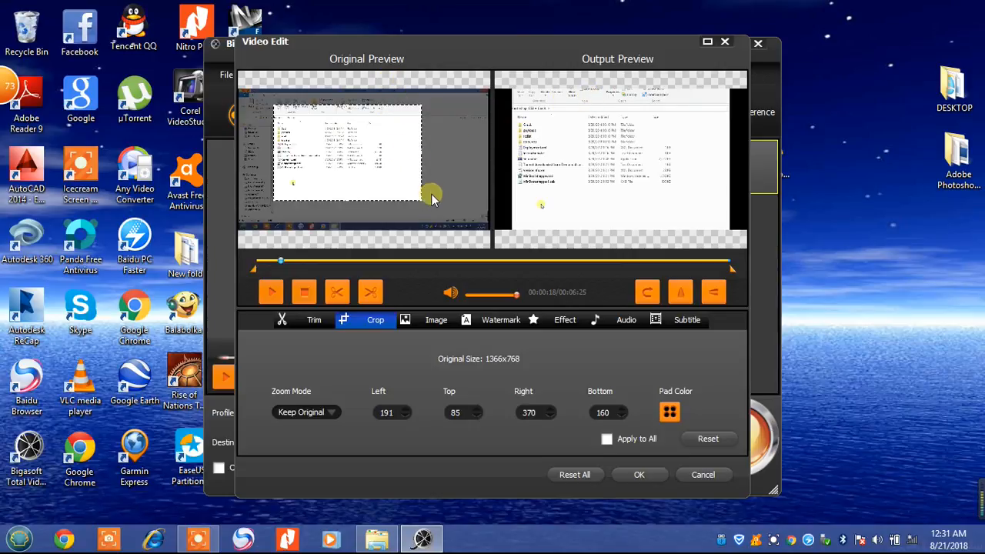
left_click_drag(422, 201, 489, 229)
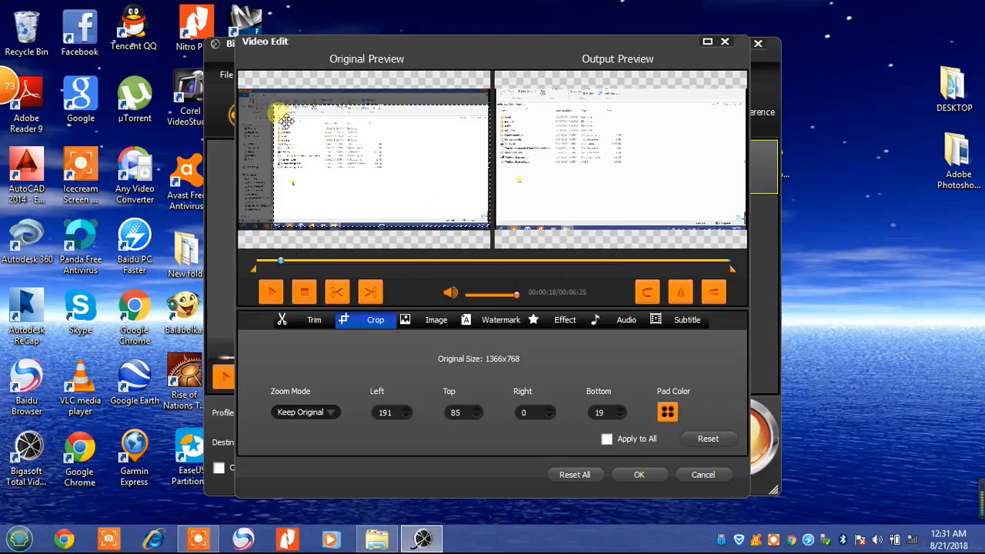
left_click_drag(264, 103, 239, 88)
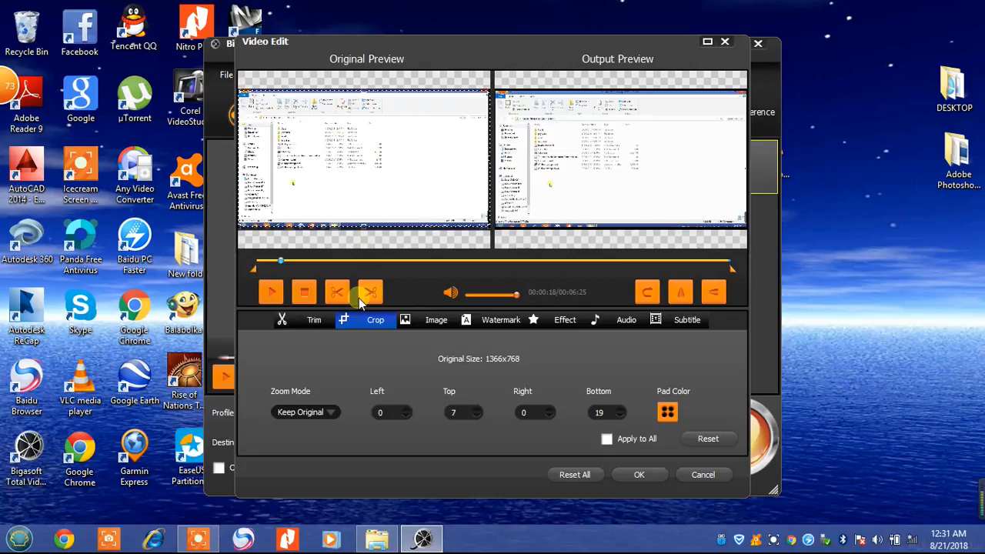
Try slight adjustments to the video's brightness and contrast.
left_click(431, 323)
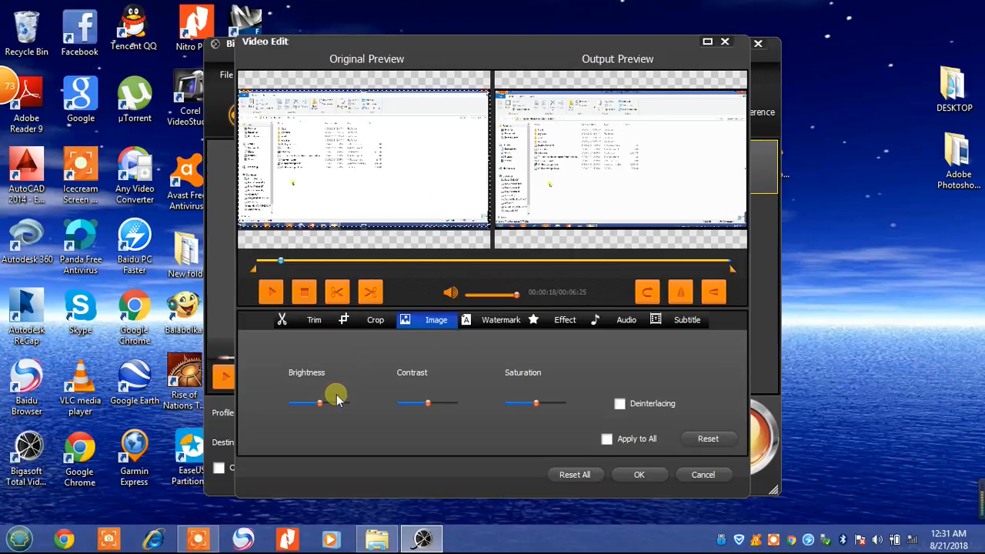
left_click_drag(321, 408, 321, 406)
mouse_move(427, 404)
left_mouse_down()
mouse_move(418, 406)
mouse_move(428, 404)
left_mouse_up()
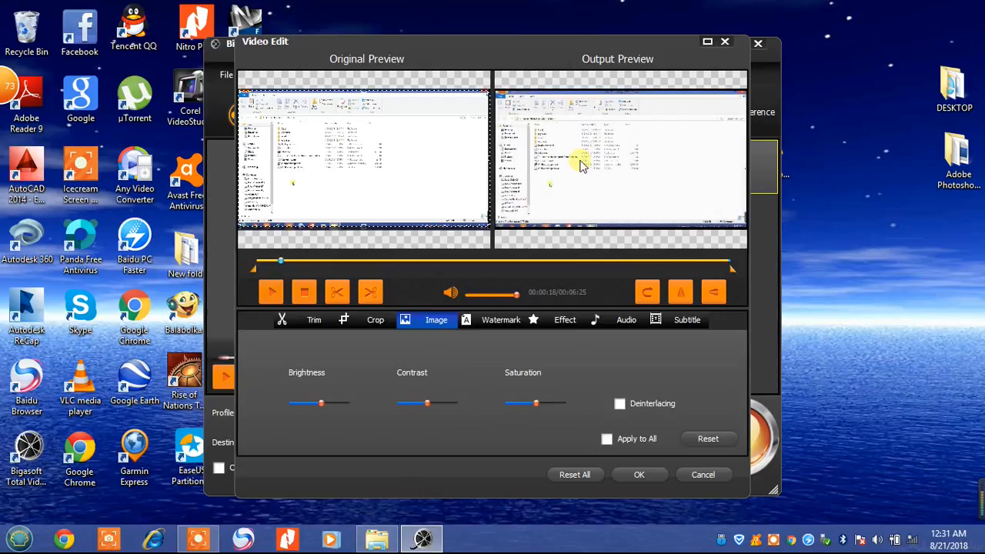
Try enabling a watermark on the video with the picture type instead of text, and disable the watermark again.
left_click(502, 324)
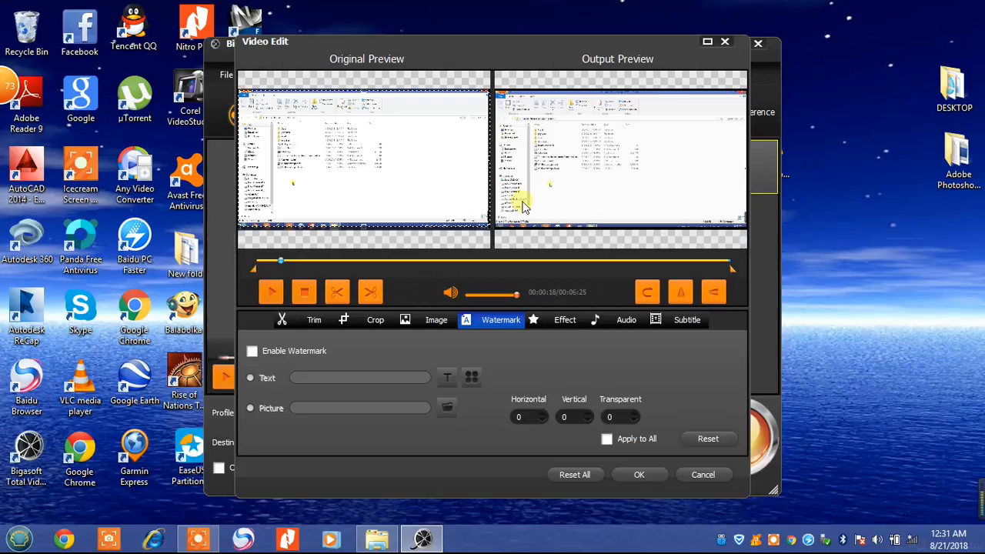
left_click(254, 352)
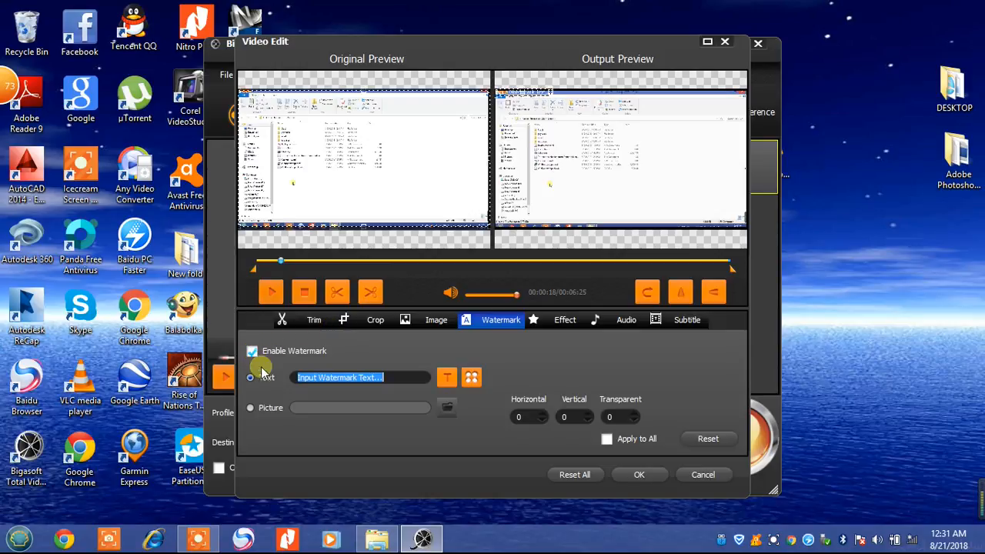
left_click(254, 410)
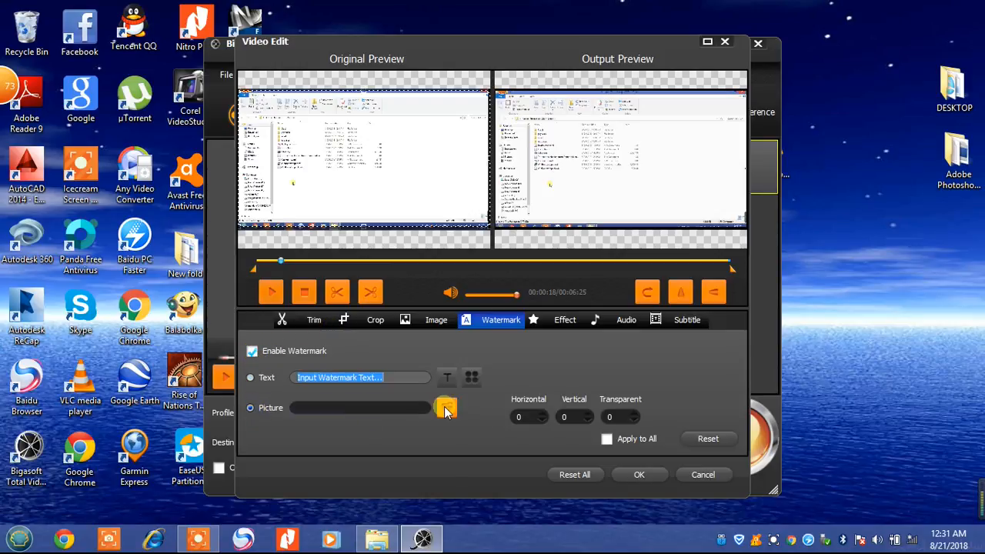
left_click(253, 352)
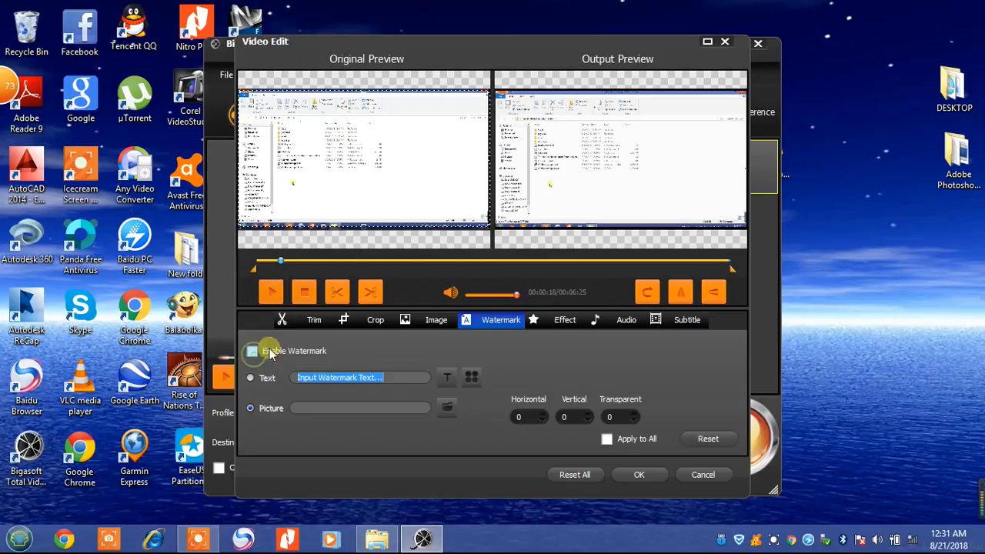
Look through the effect and audio settings of the clip, and leave the video editor without saving the edits.
left_click(561, 322)
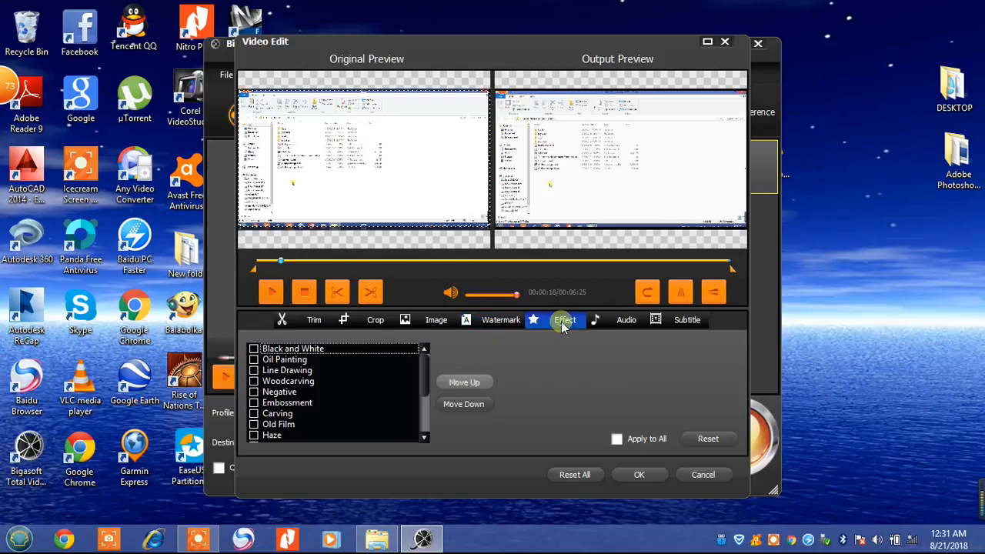
left_click(628, 322)
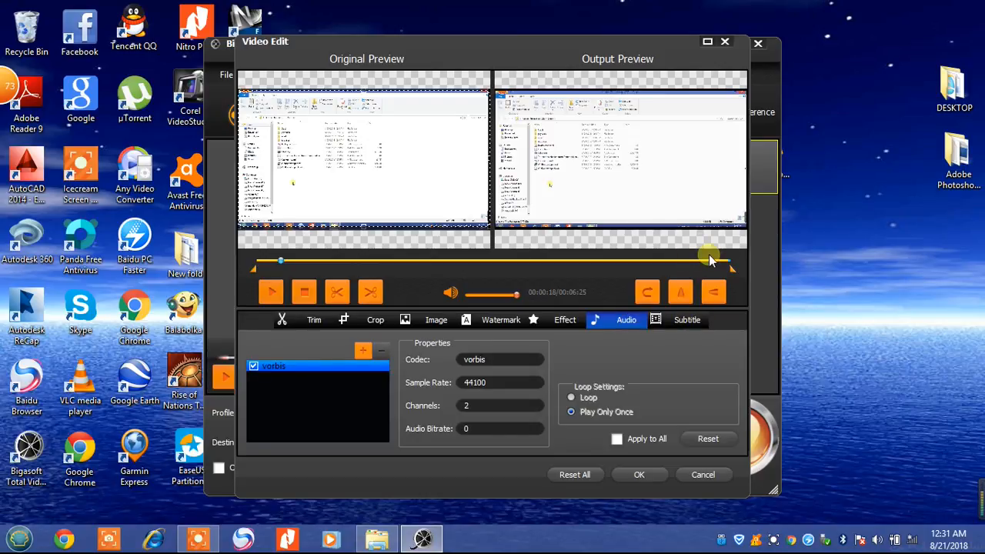
left_click(703, 475)
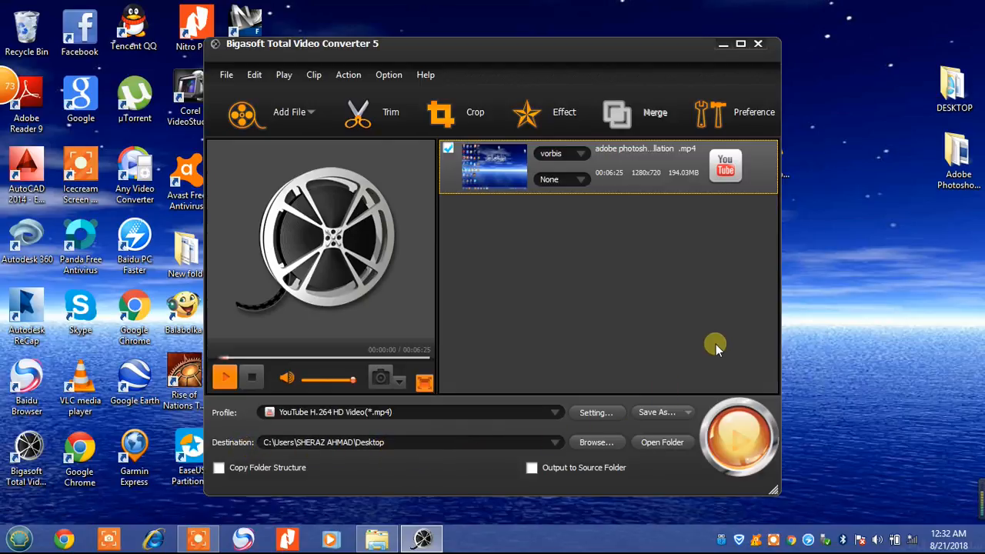
Start converting the adobe photoshop installation video to YouTube H.264 HD MP4.
left_click(738, 436)
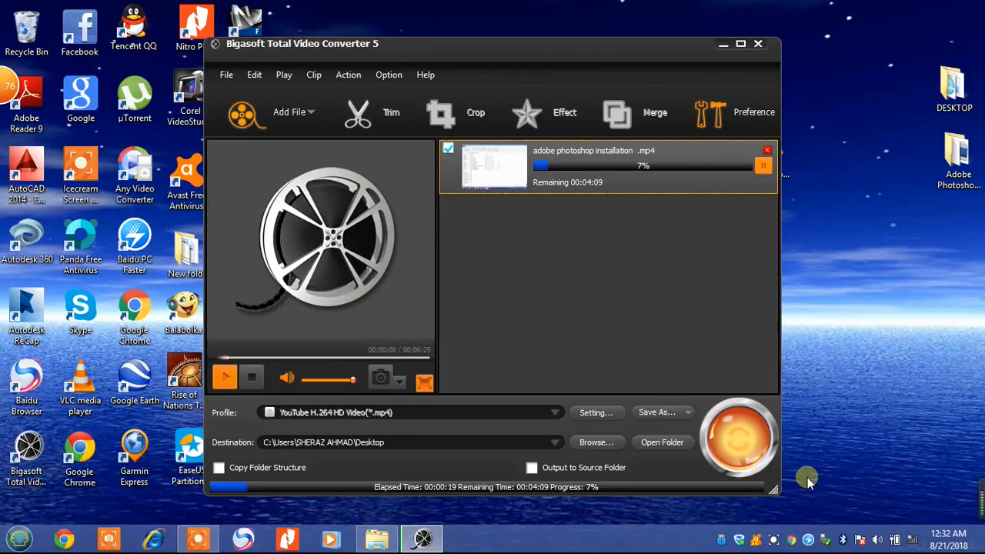
left_click(773, 540)
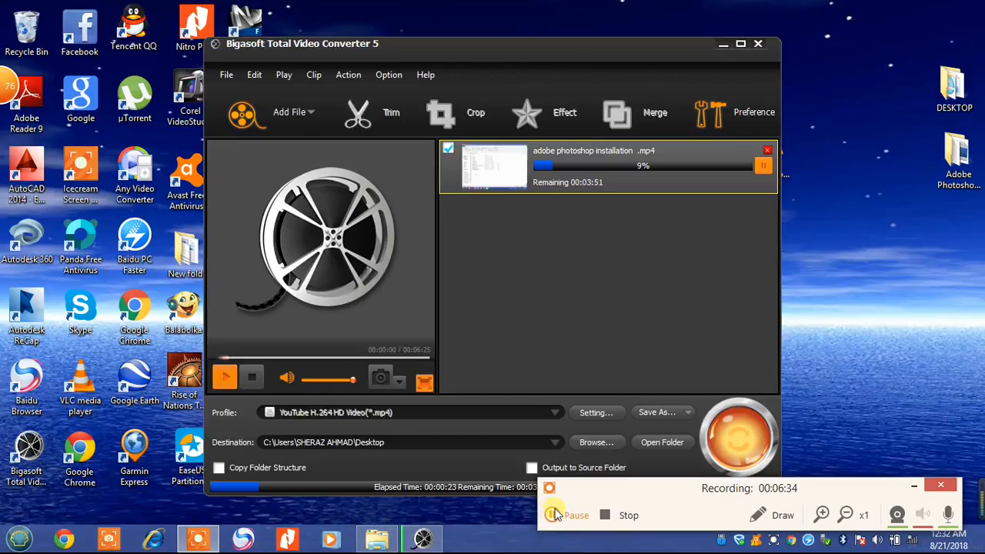
left_click(554, 515)
left_click(555, 515)
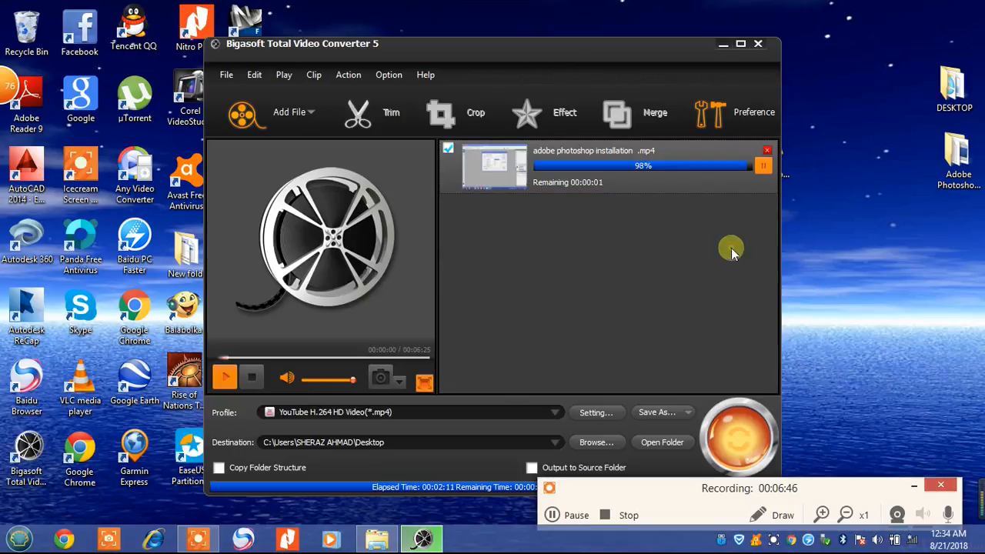
left_click(914, 485)
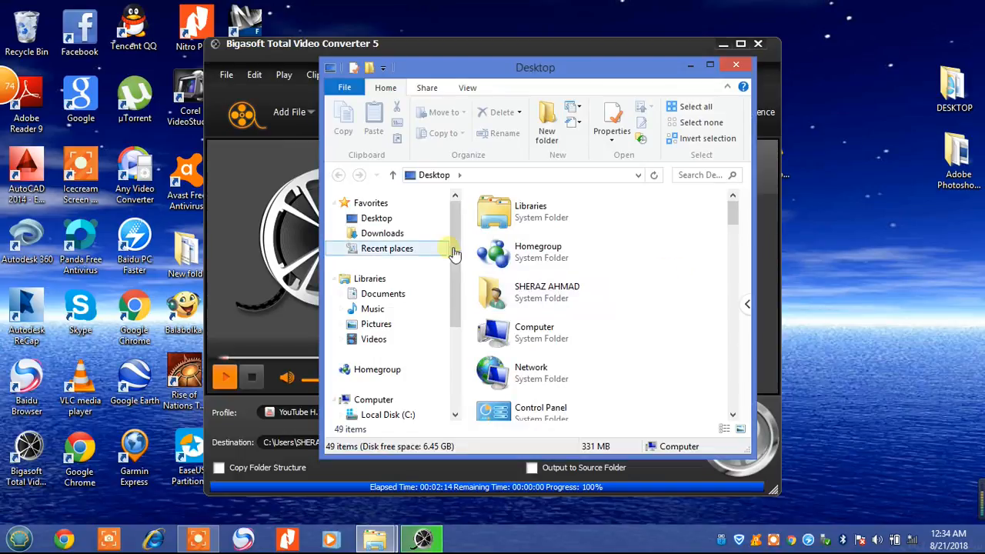
Minimize the Desktop folder and converter windows, and place the converted .mp4 file near the original .webm file on the desktop.
left_click(685, 66)
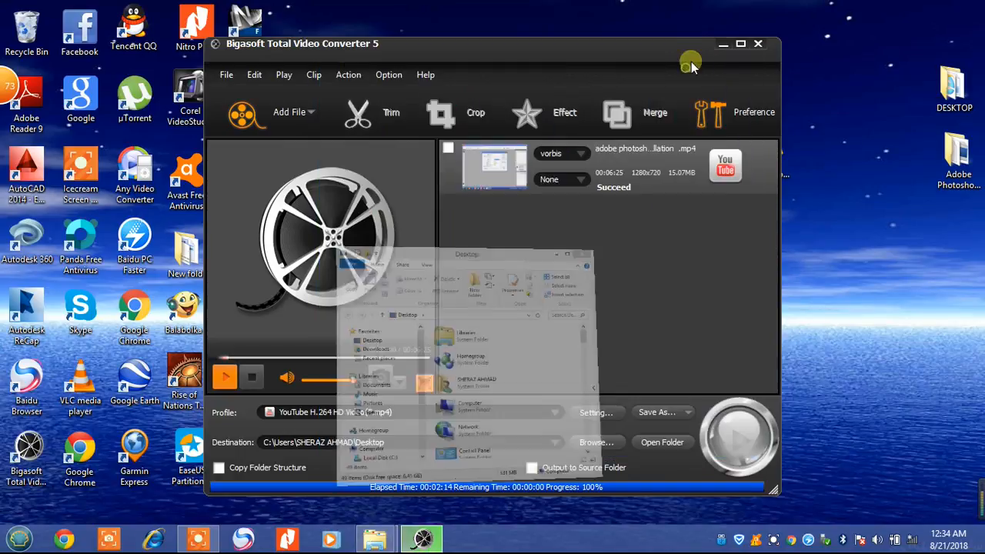
left_click(722, 44)
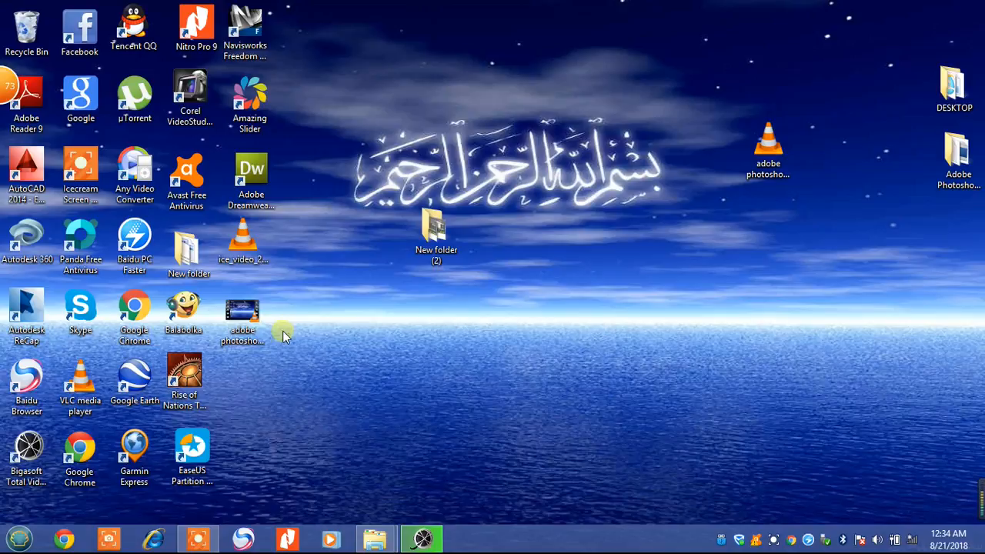
left_click_drag(242, 314, 622, 126)
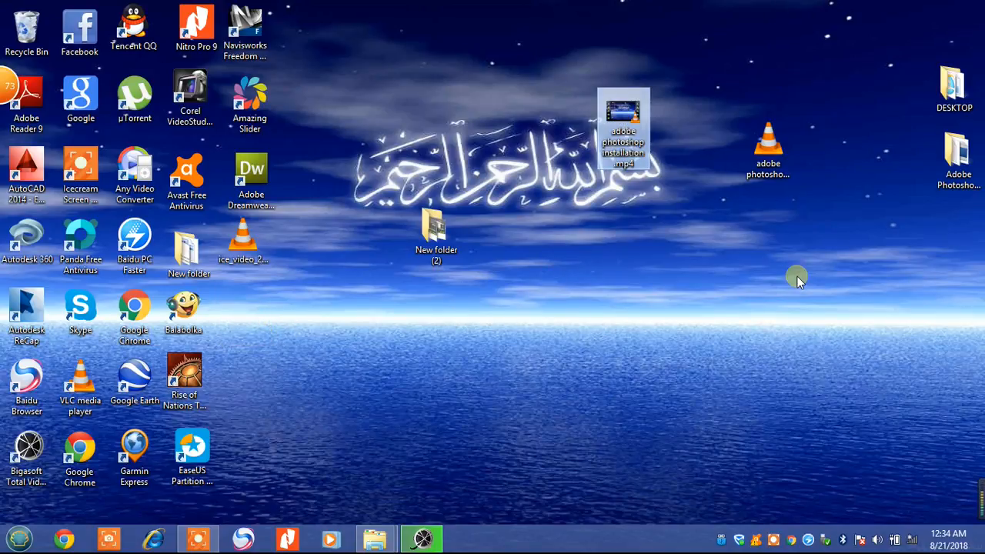
left_click_drag(767, 145, 755, 97)
left_click(712, 158)
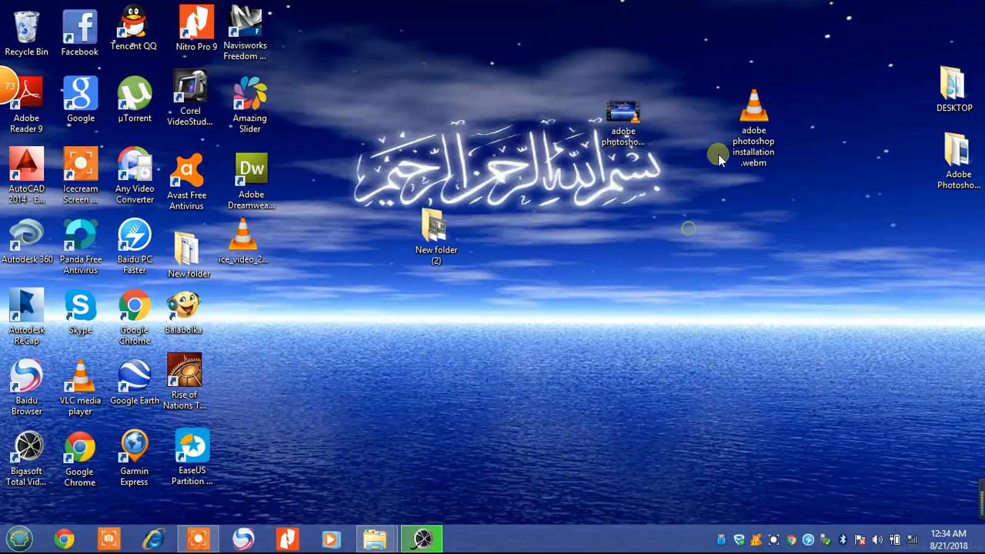
Compare the file sizes of the original .webm and the converted .mp4 in their properties windows side by side, and close both.
right_click(746, 111)
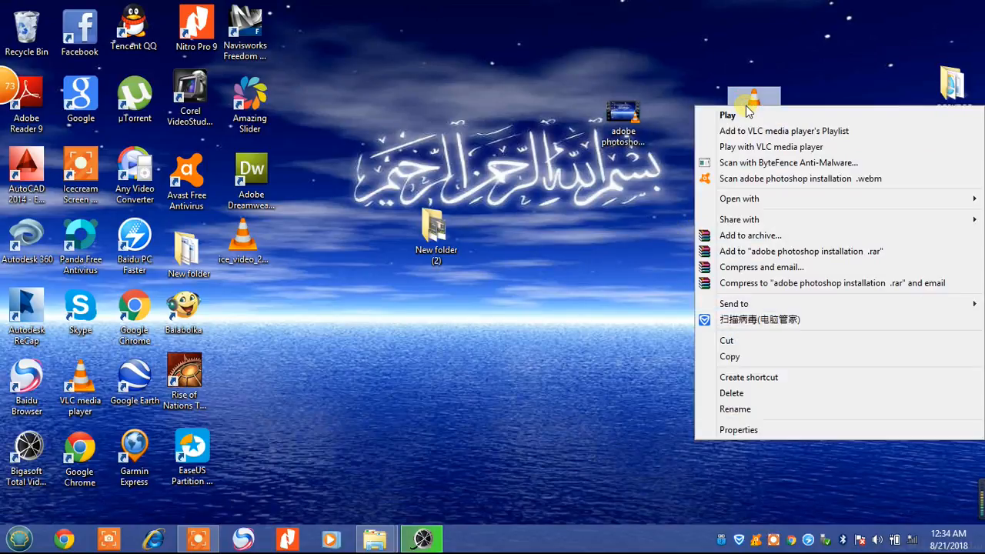
left_click(765, 430)
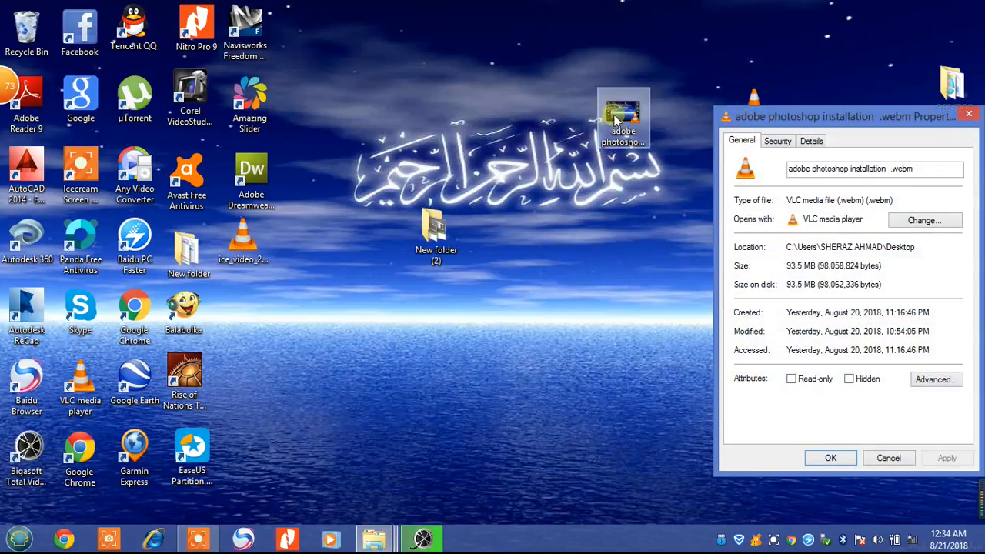
right_click(616, 119)
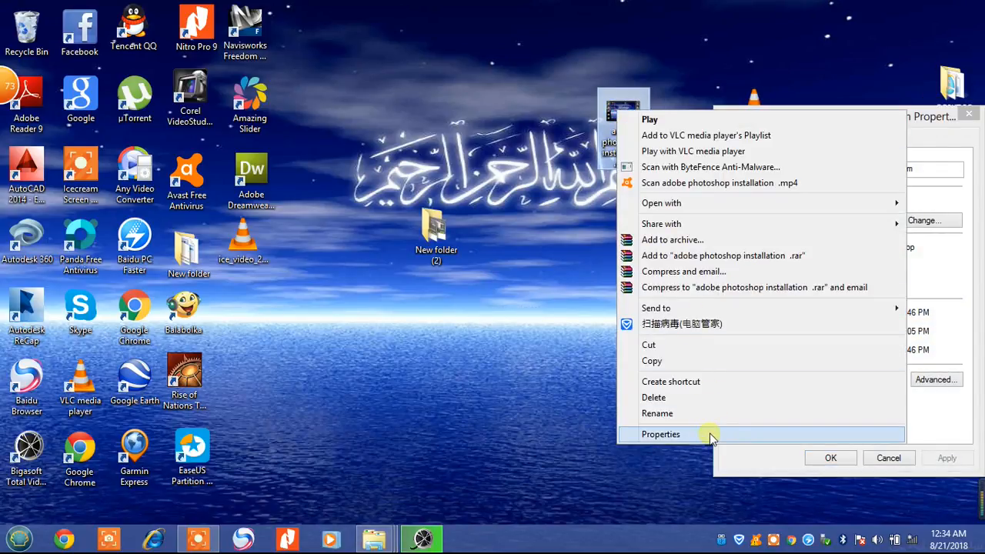
left_click(700, 435)
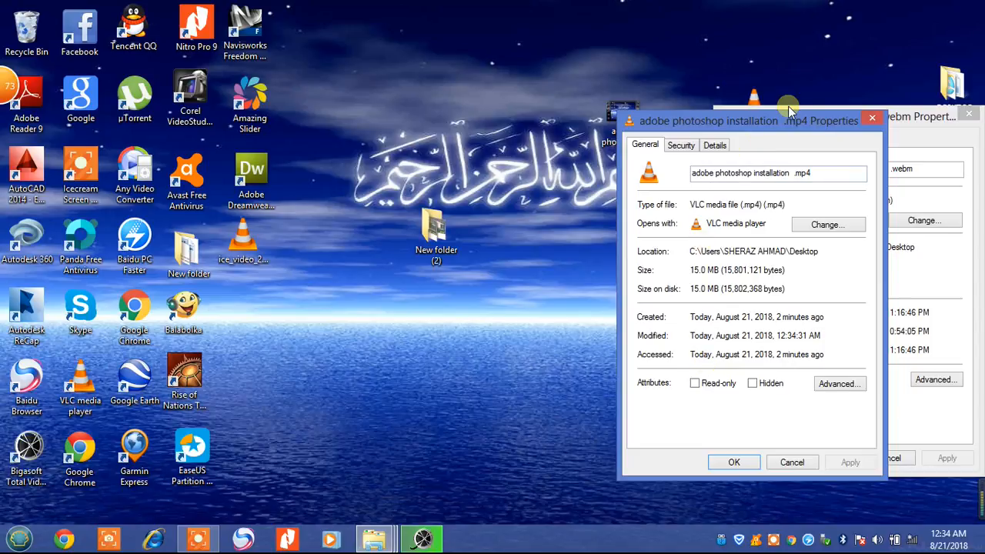
left_click_drag(801, 121, 624, 115)
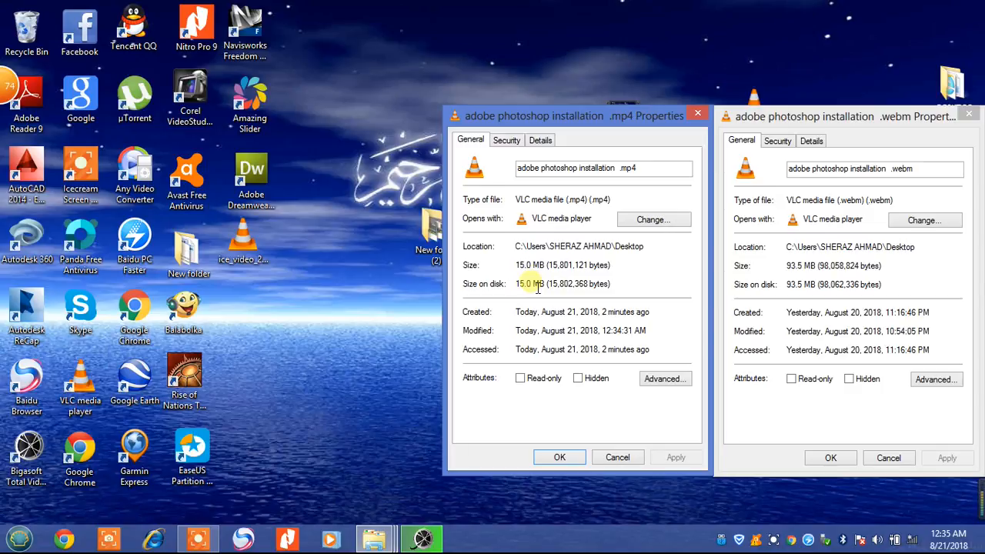
left_click(831, 458)
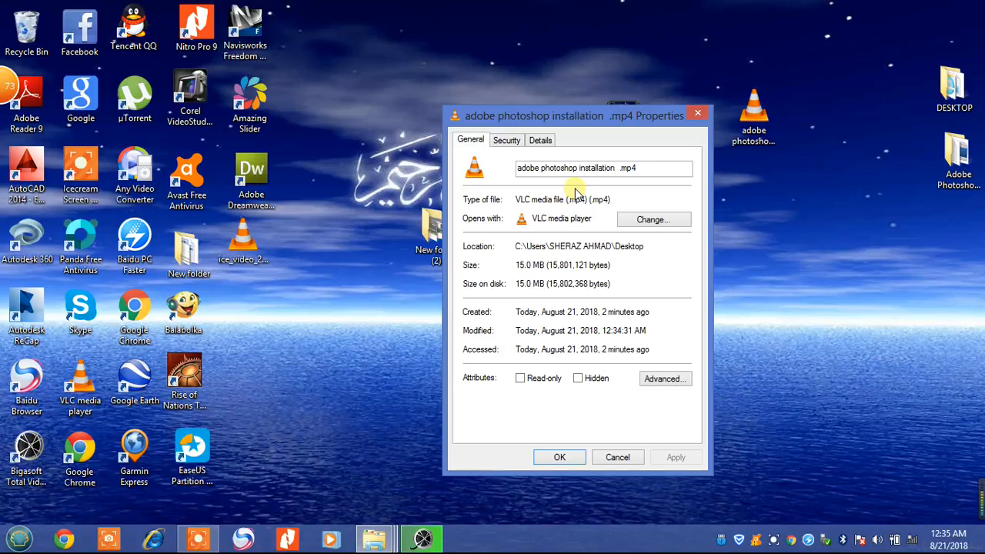
left_click(699, 115)
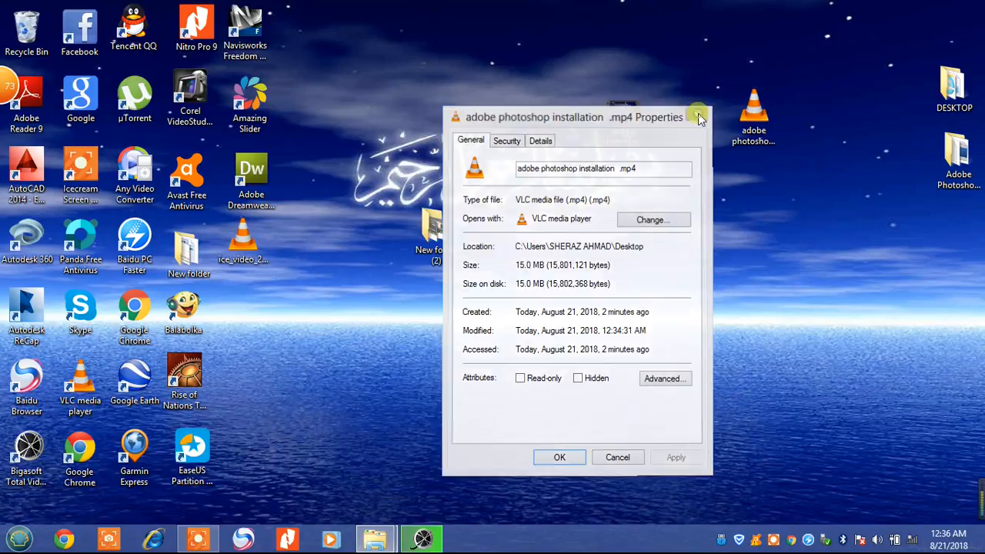
left_click(774, 539)
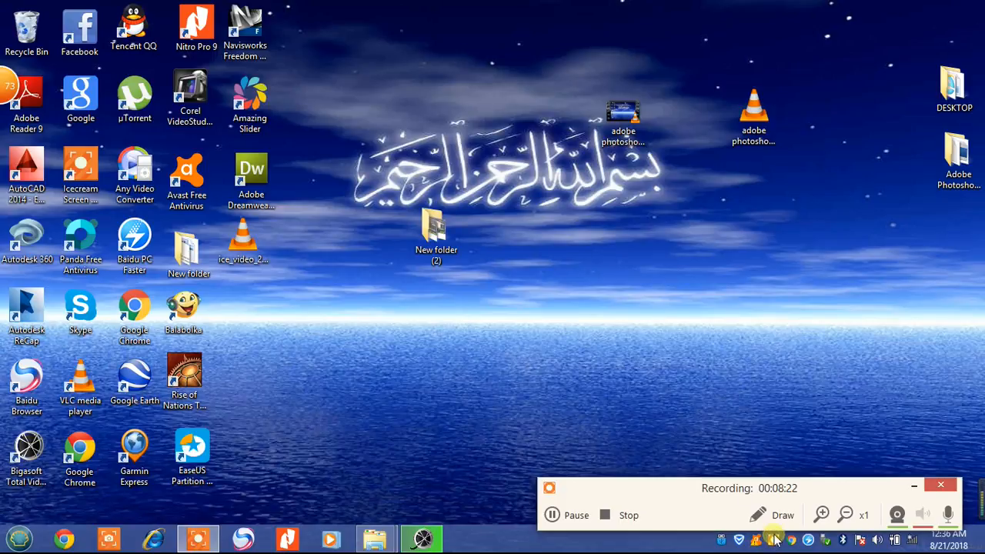